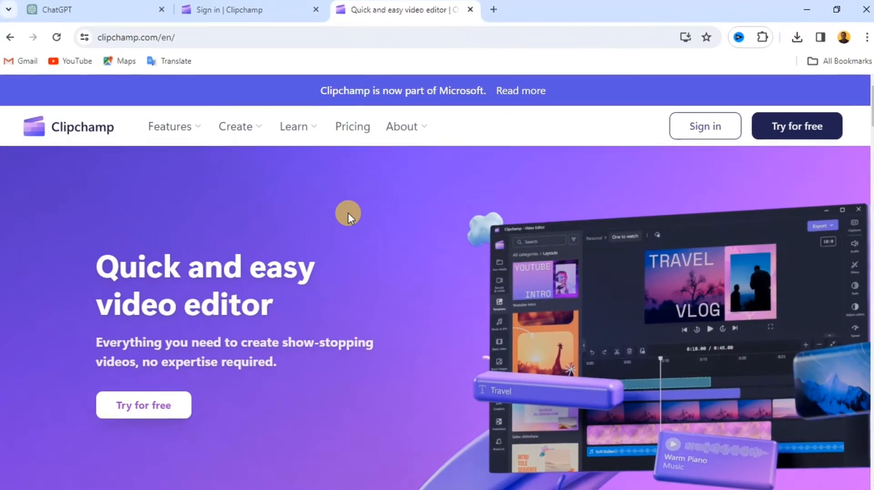
pyautogui.scroll(-2, 349, 212)
pyautogui.scroll(-1, 349, 211)
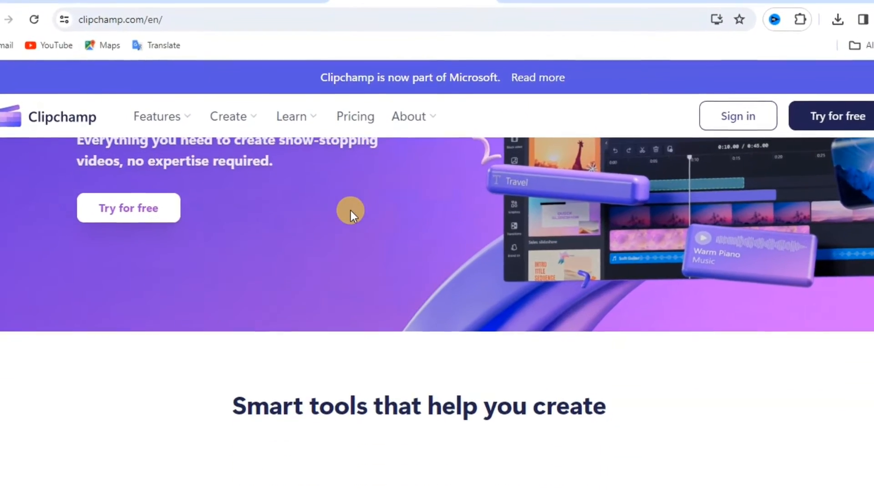
pyautogui.scroll(-1, 351, 209)
pyautogui.scroll(-1, 350, 209)
pyautogui.scroll(-1, 351, 209)
pyautogui.scroll(-1, 352, 210)
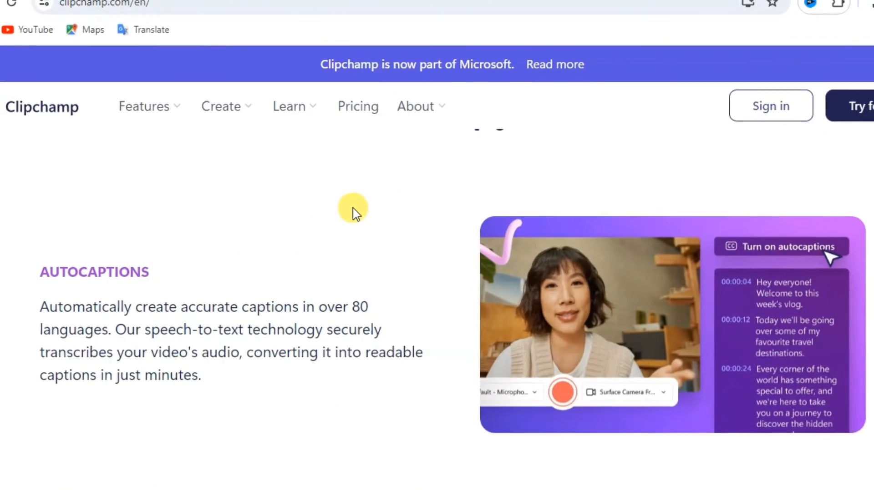
pyautogui.scroll(-1, 353, 212)
pyautogui.scroll(-1, 356, 210)
pyautogui.scroll(-1, 367, 212)
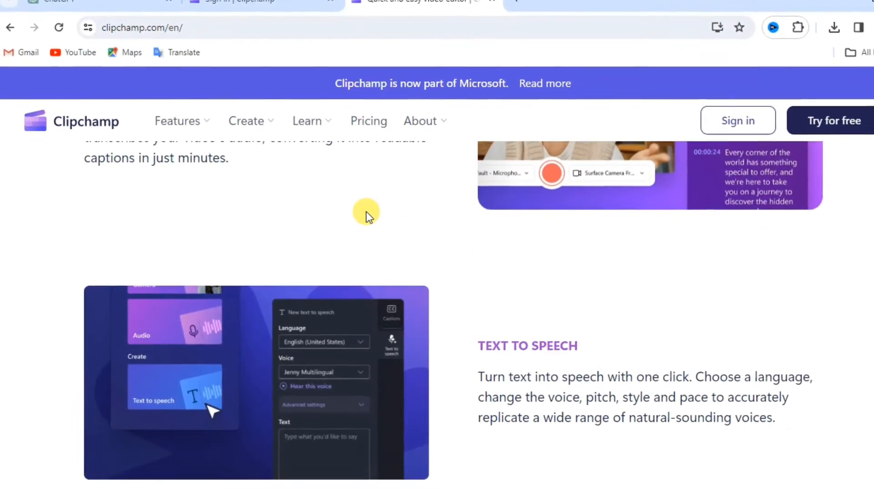
pyautogui.scroll(-1, 365, 212)
pyautogui.scroll(-1, 365, 211)
pyautogui.scroll(-1, 365, 211)
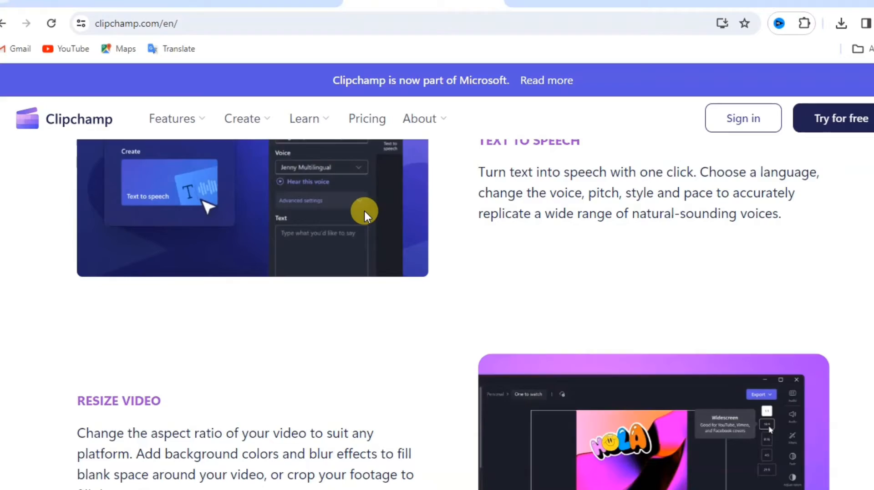
pyautogui.scroll(-1, 364, 210)
pyautogui.scroll(-1, 363, 211)
pyautogui.scroll(-1, 363, 211)
pyautogui.scroll(-1, 364, 213)
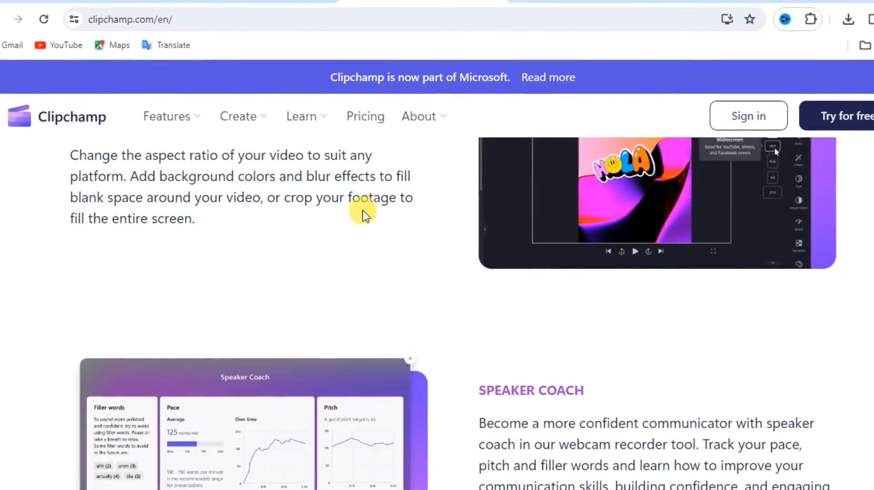
pyautogui.scroll(-1, 362, 212)
pyautogui.scroll(-1, 361, 210)
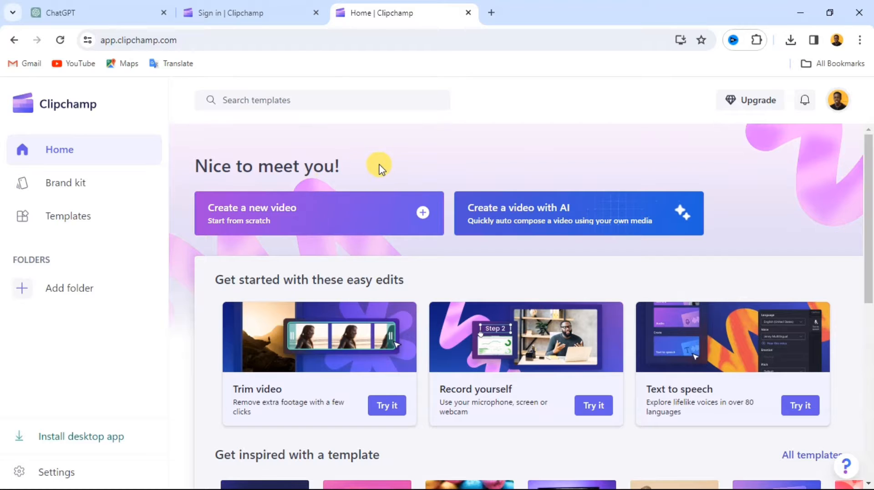
# - Start a new blank video project and reveal the Record & create options
pyautogui.click(424, 216)
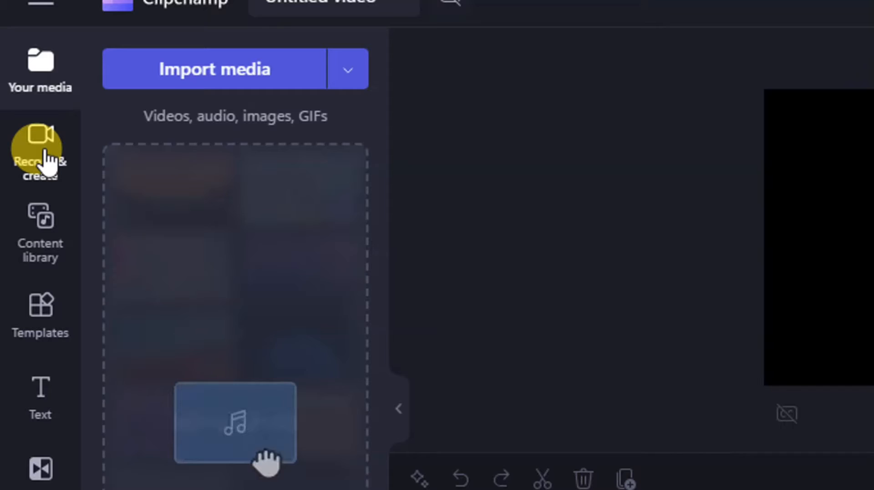
pyautogui.click(48, 162)
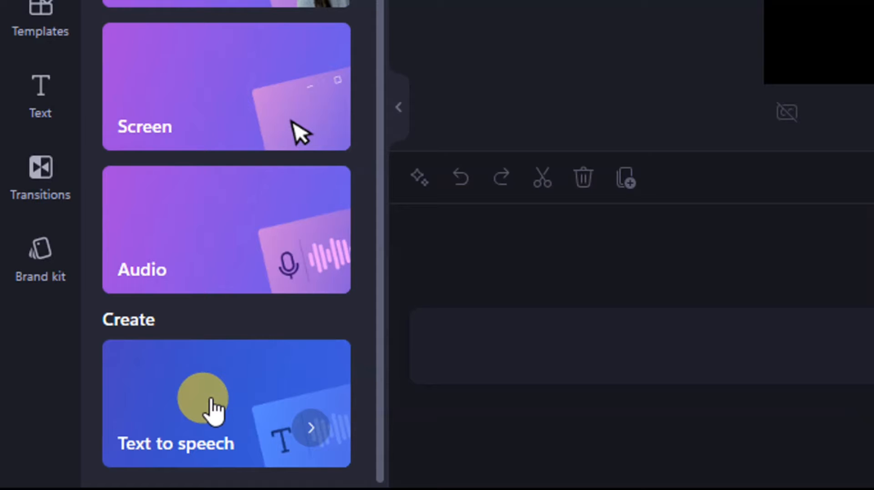
# - Add a text-to-speech clip reading 'Create text to speech with clipchamp' in English (United States)
pyautogui.click(210, 403)
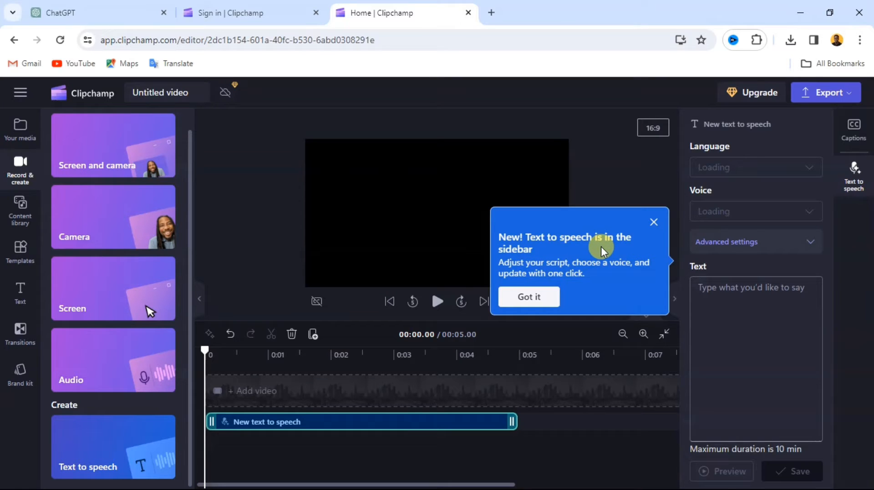
pyautogui.click(733, 298)
pyautogui.write('Create text to')
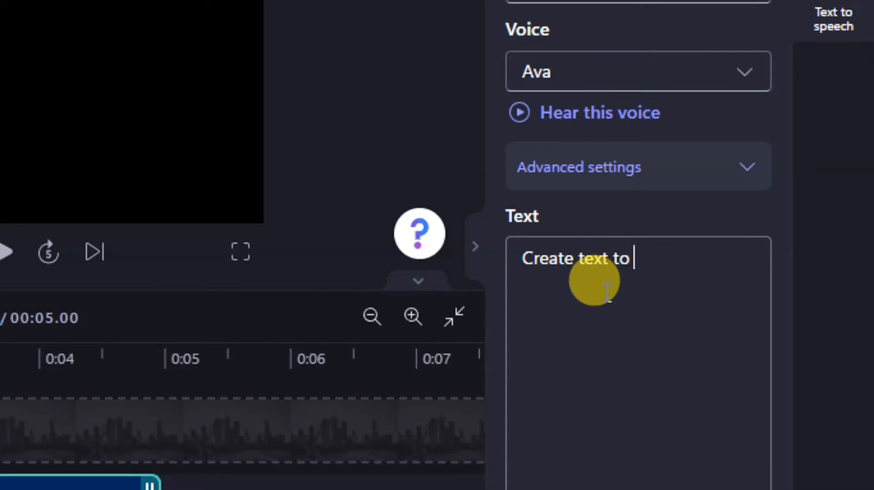
pyautogui.write('clipchamp')
pyautogui.click(632, 103)
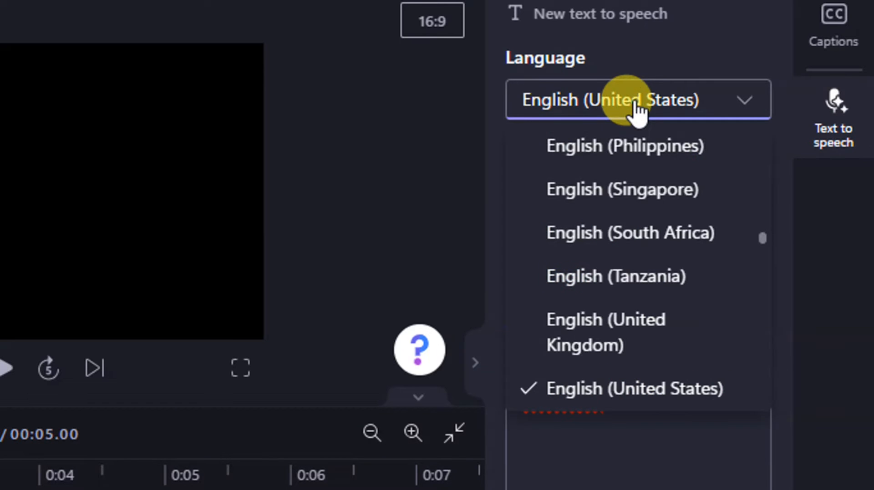
pyautogui.click(629, 117)
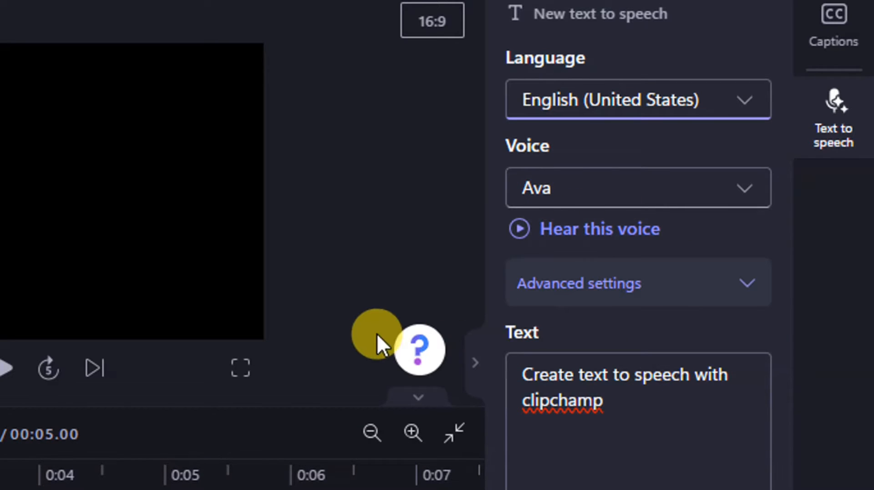
# - Choose the Eric voice and reveal the advanced pitch and pace settings
pyautogui.click(552, 199)
pyautogui.scroll(-1, 573, 335)
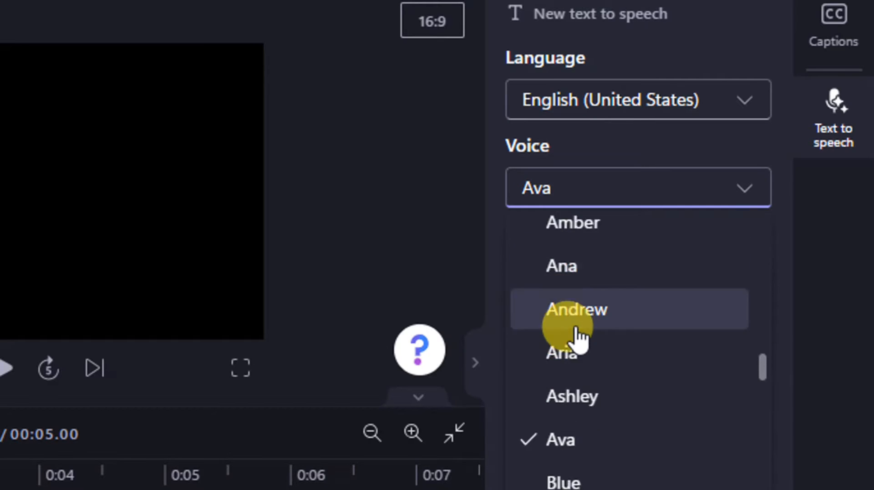
pyautogui.scroll(-5, 571, 345)
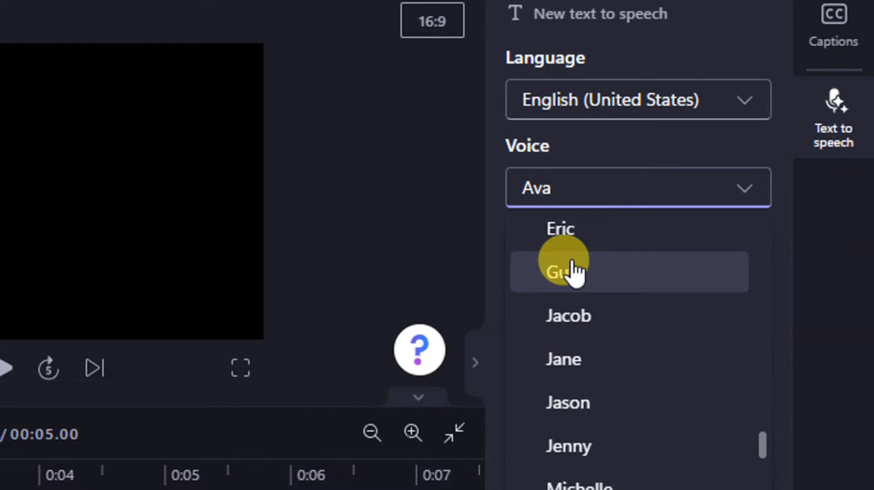
pyautogui.click(566, 236)
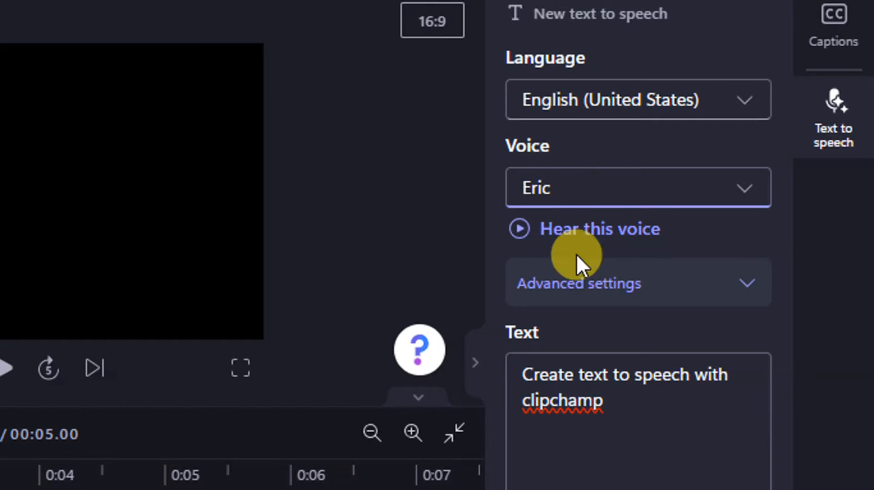
pyautogui.click(587, 287)
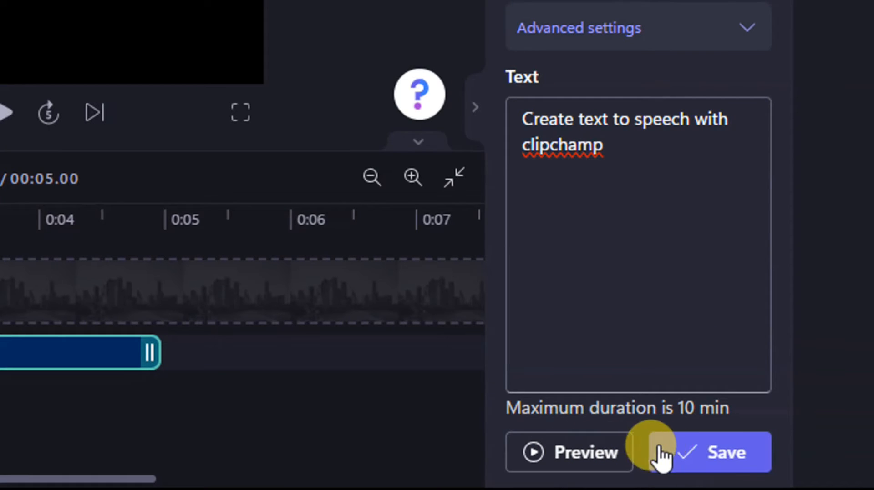
# - Save the speech clip to the timeline and bring up the export quality choices
pyautogui.click(716, 454)
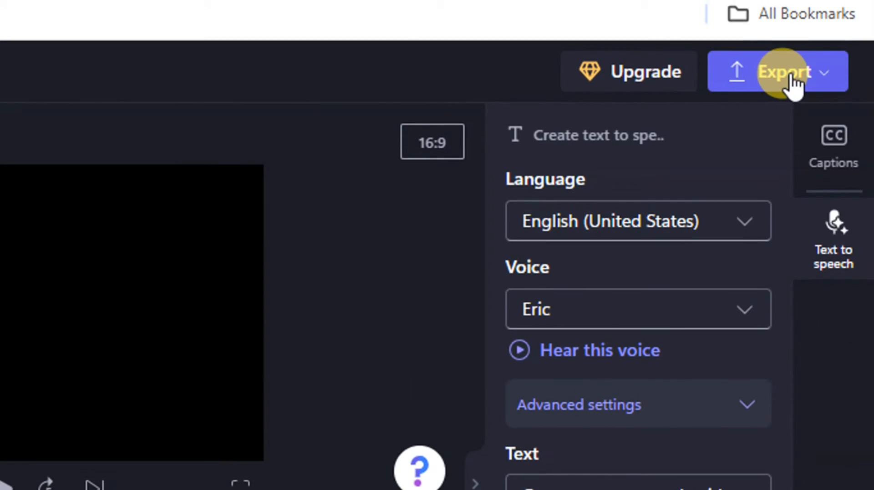
pyautogui.click(792, 83)
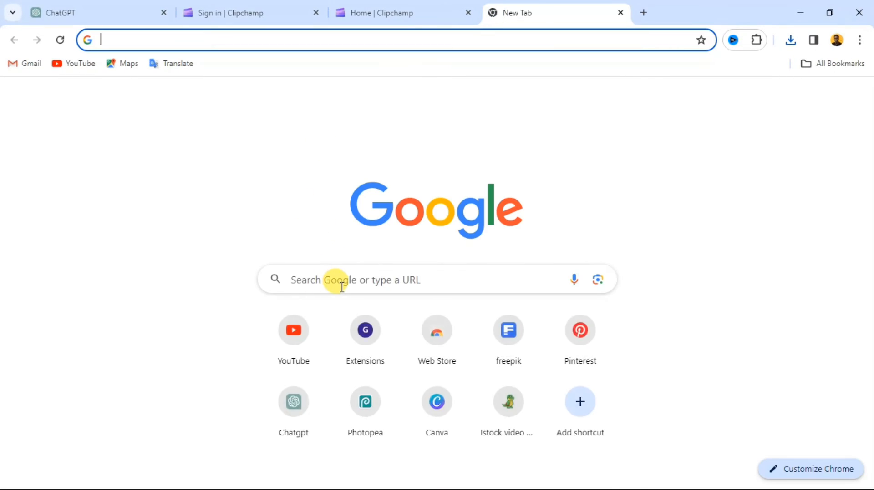
# - Search Google for 'mp4 to mp3' converters in a new tab
pyautogui.click(341, 287)
pyautogui.write('mp')
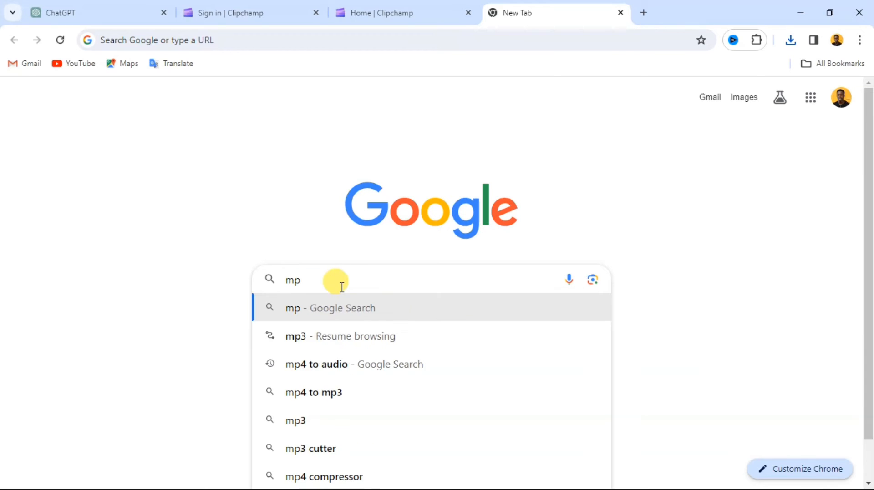
pyautogui.write('4 to mp3')
pyautogui.press('Return')
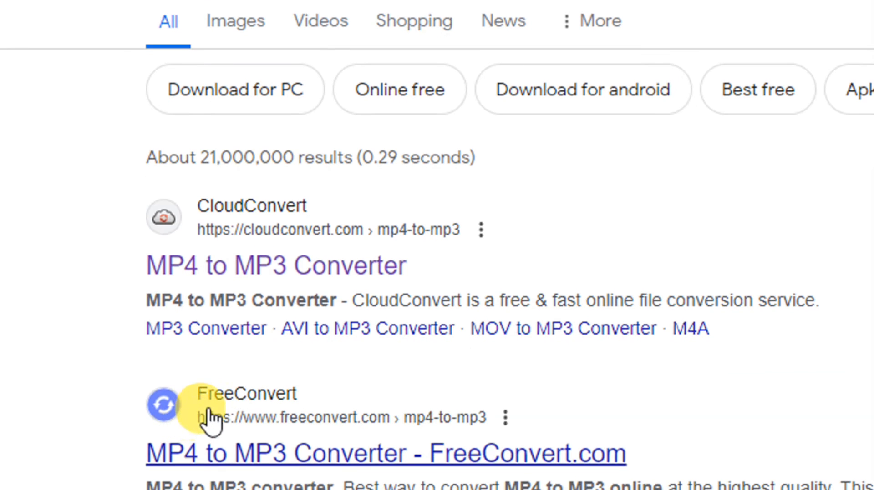
# - Upload the exported MP4 to CloudConvert and start converting it to MP3
pyautogui.click(292, 279)
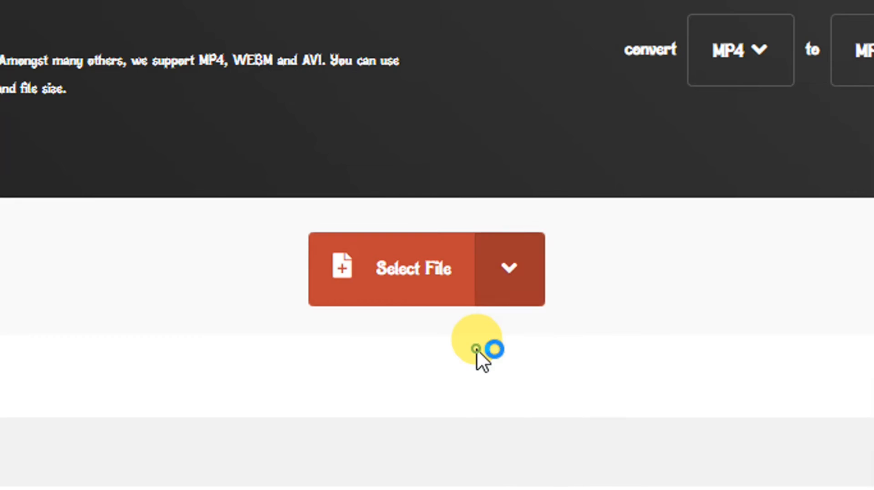
pyautogui.click(430, 300)
pyautogui.click(628, 403)
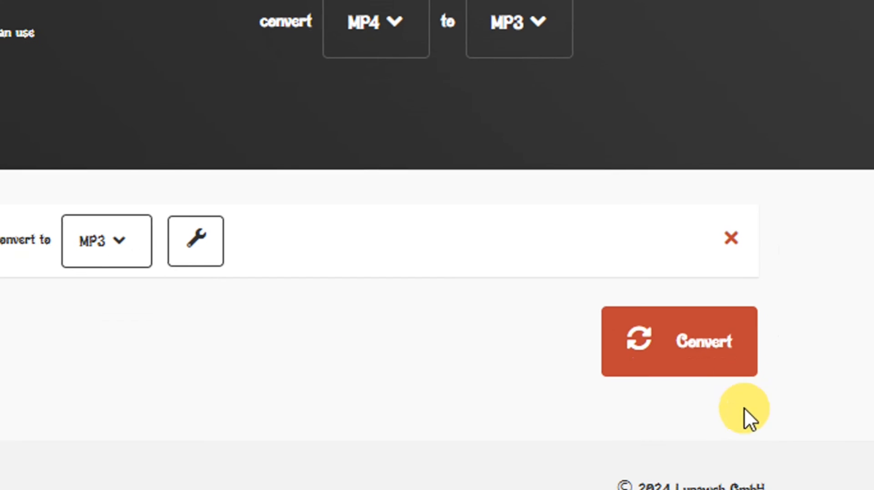
pyautogui.click(703, 344)
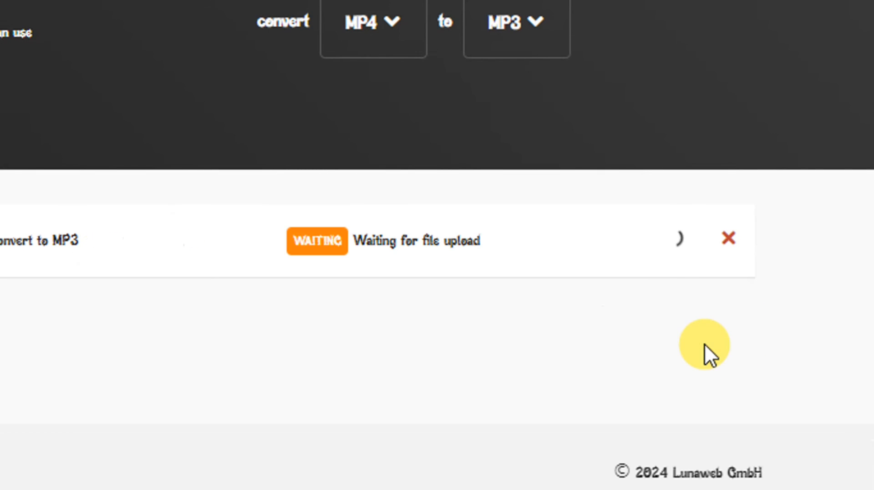